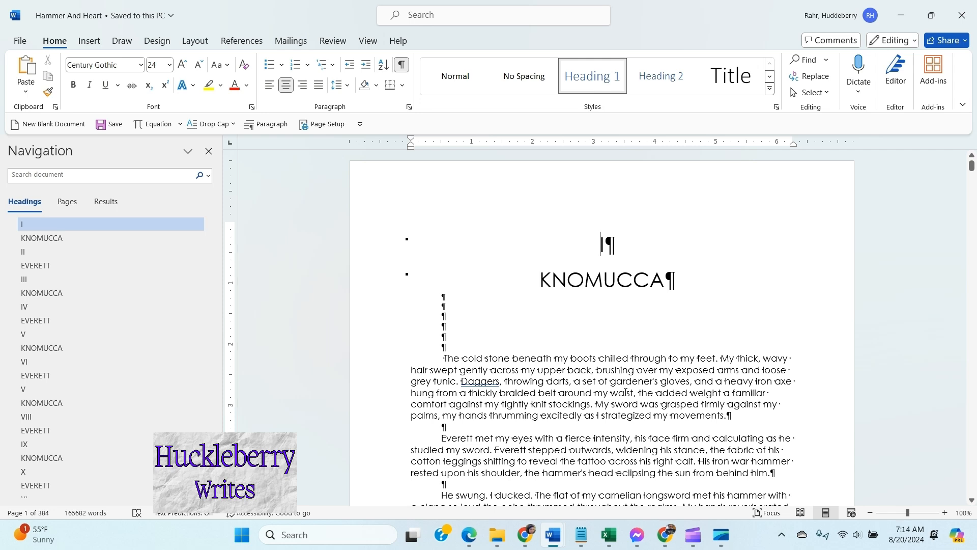
Remove all tab characters from the manuscript by replacing every ^t with nothing.
left_click(815, 81)
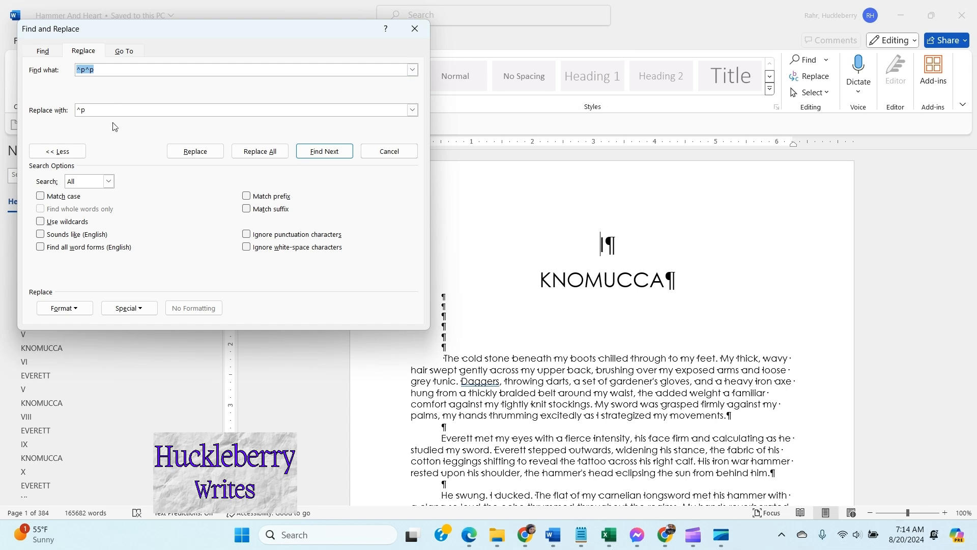
scroll(744, 414, "down", 2)
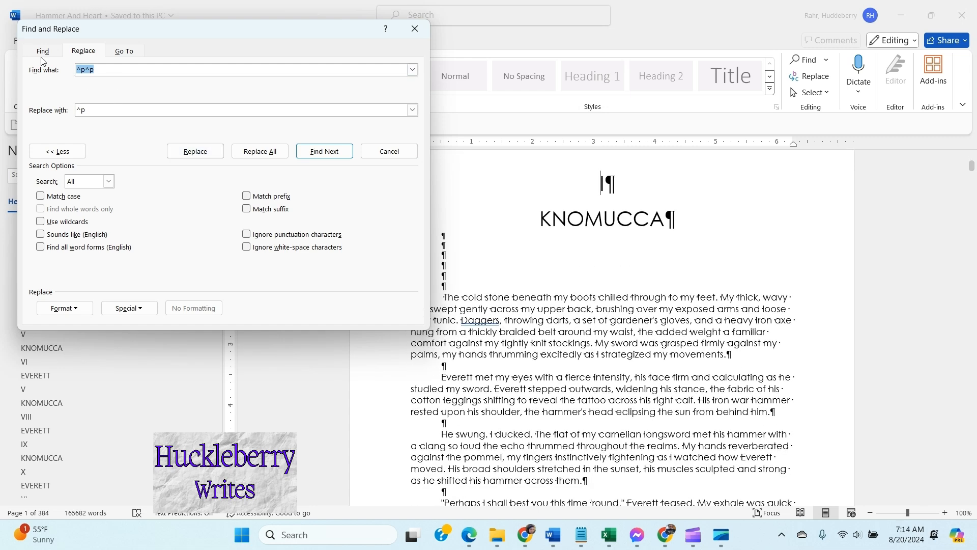
type("^t")
key("Tab")
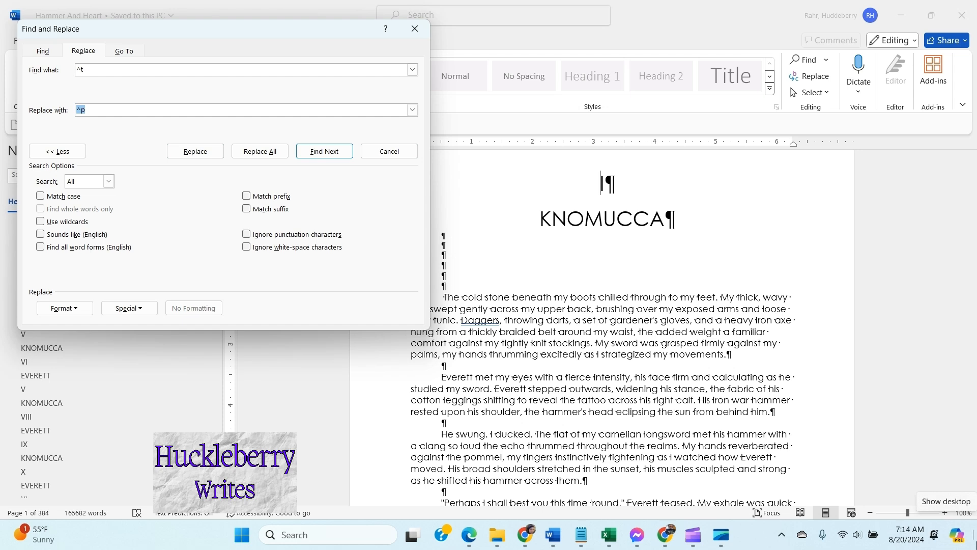
key("BackSpace")
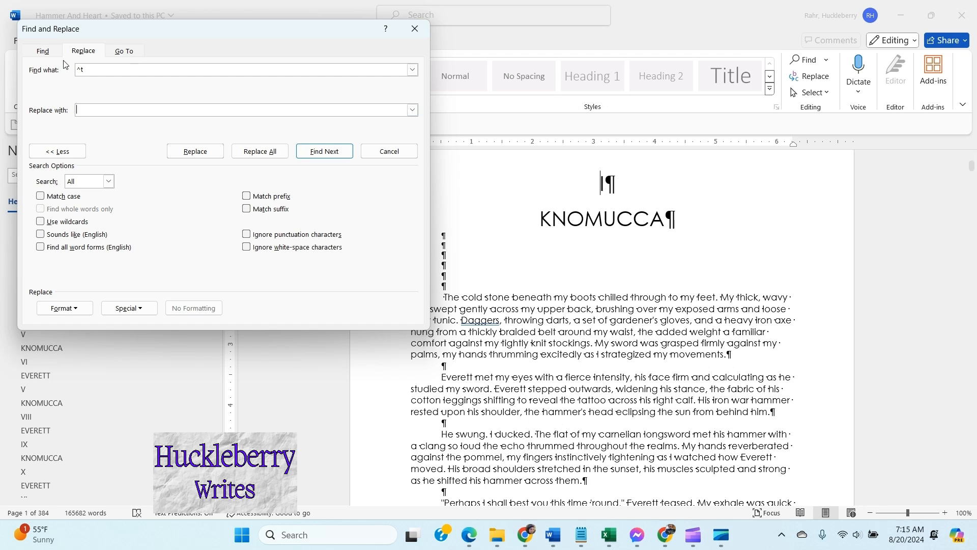
left_click(262, 154)
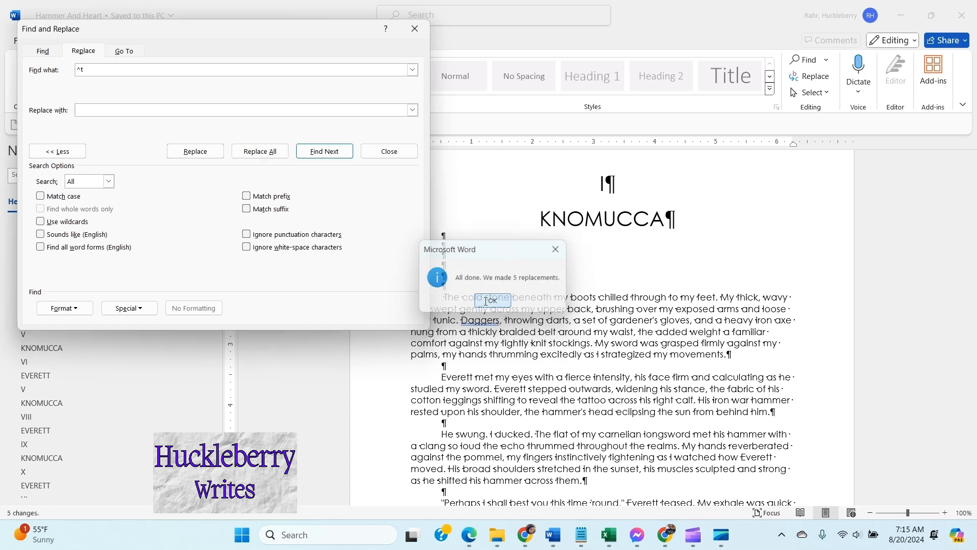
left_click(490, 302)
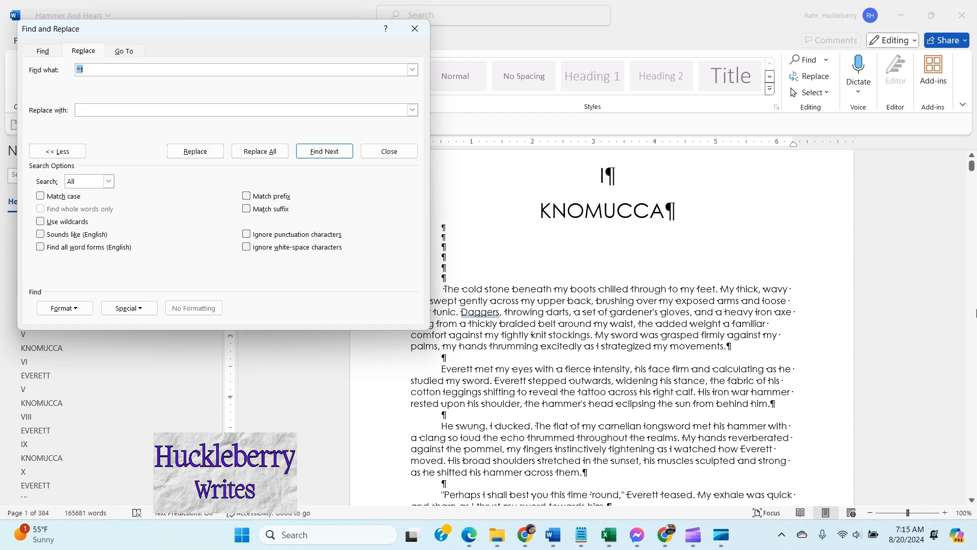
type("^")
key("Tab")
left_click_drag(288, 32, 353, 186)
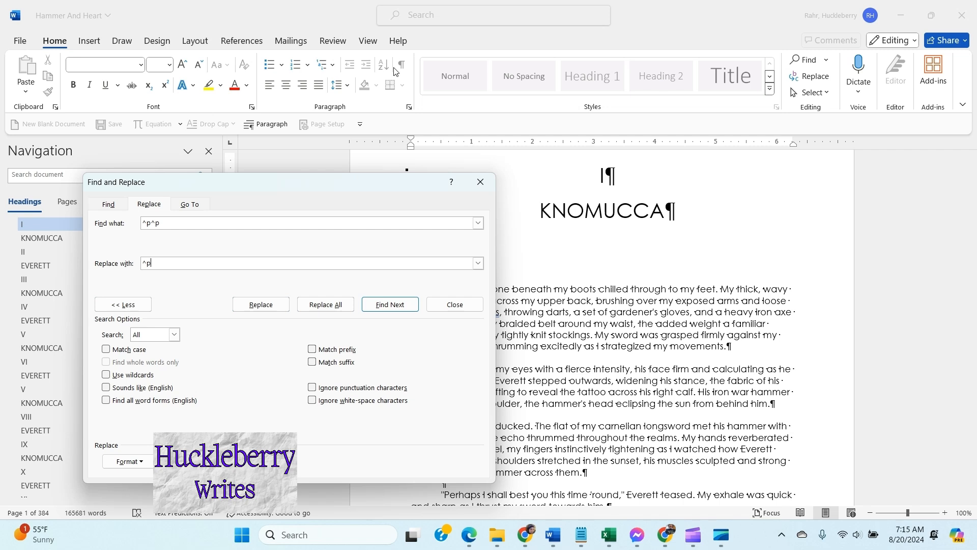
left_click(480, 182)
left_click(403, 65)
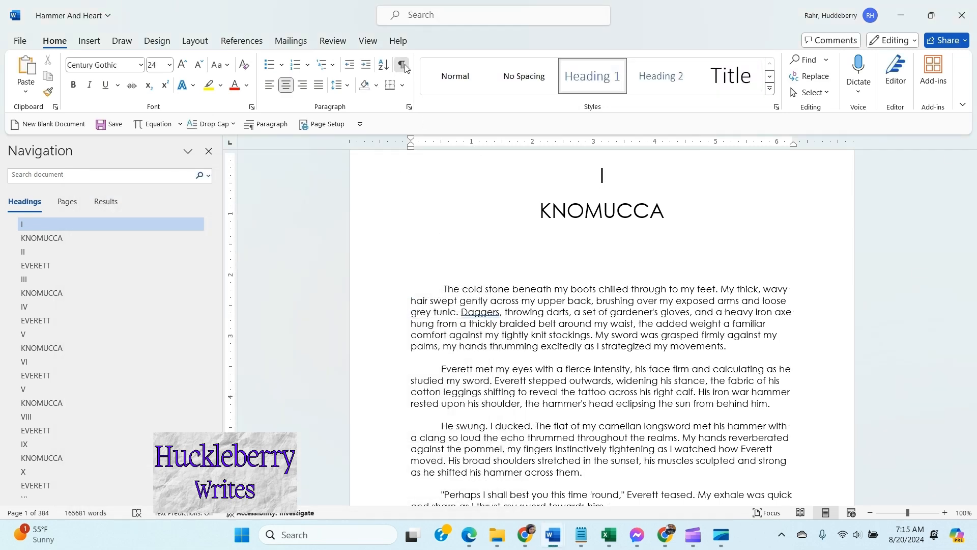
left_click(404, 66)
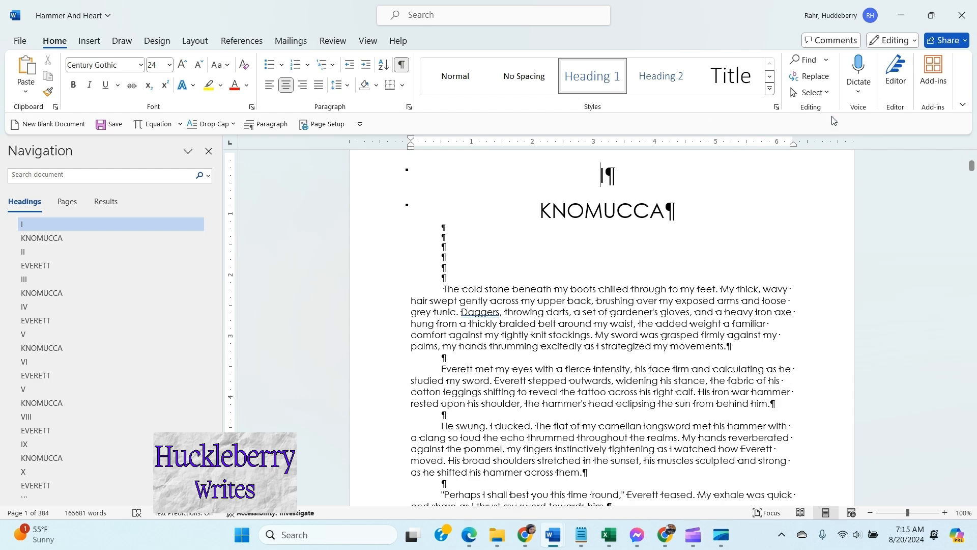
Run the replacement of every ^t with nothing across the manuscript once more.
left_click(807, 76)
left_click_drag(371, 184, 305, 32)
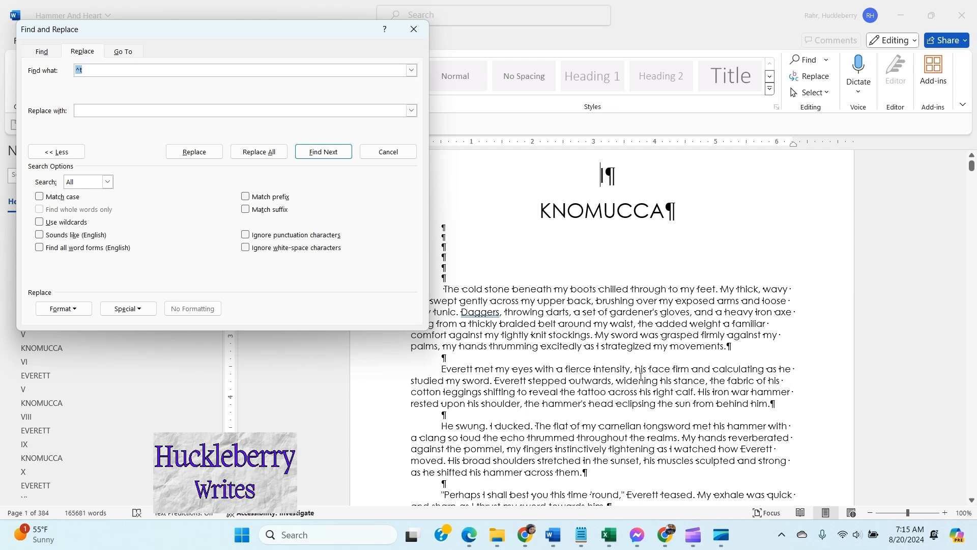
left_click(270, 155)
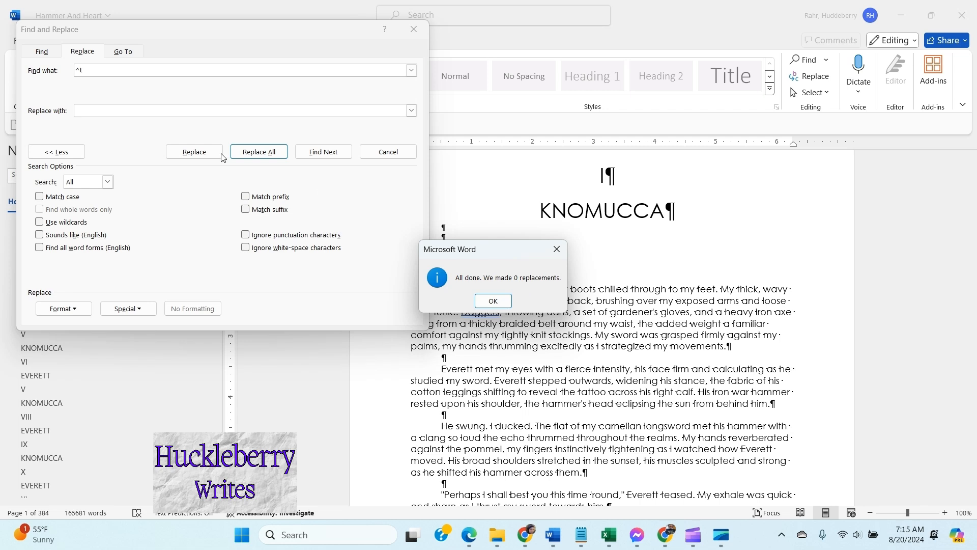
left_click(105, 68)
left_click(496, 301)
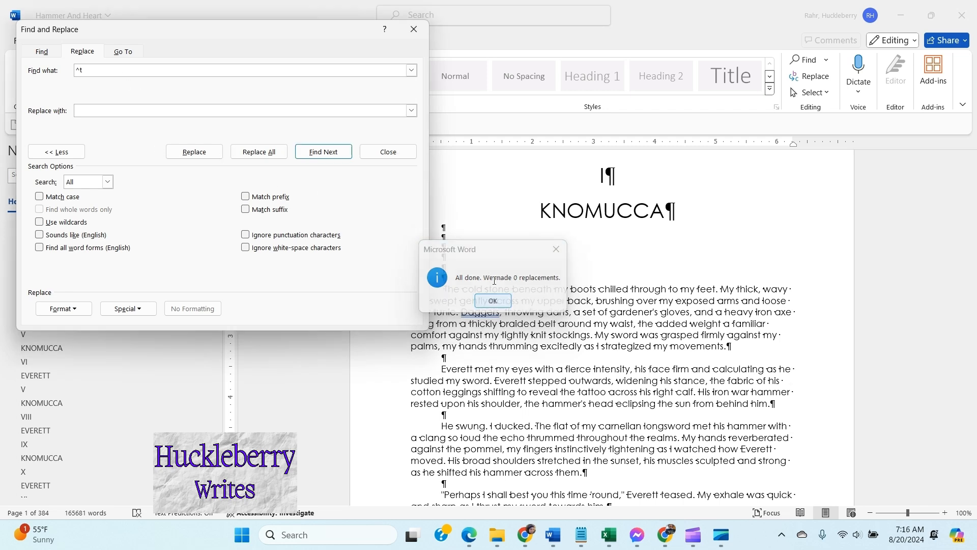
Replace every double paragraph mark (^p^p) with a single one (^p) throughout the manuscript.
type("^p")
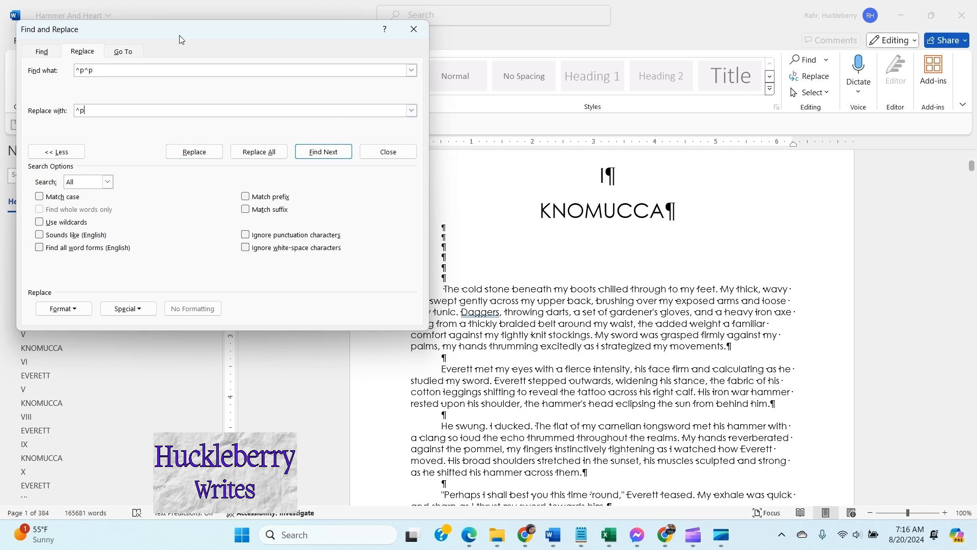
left_click(252, 152)
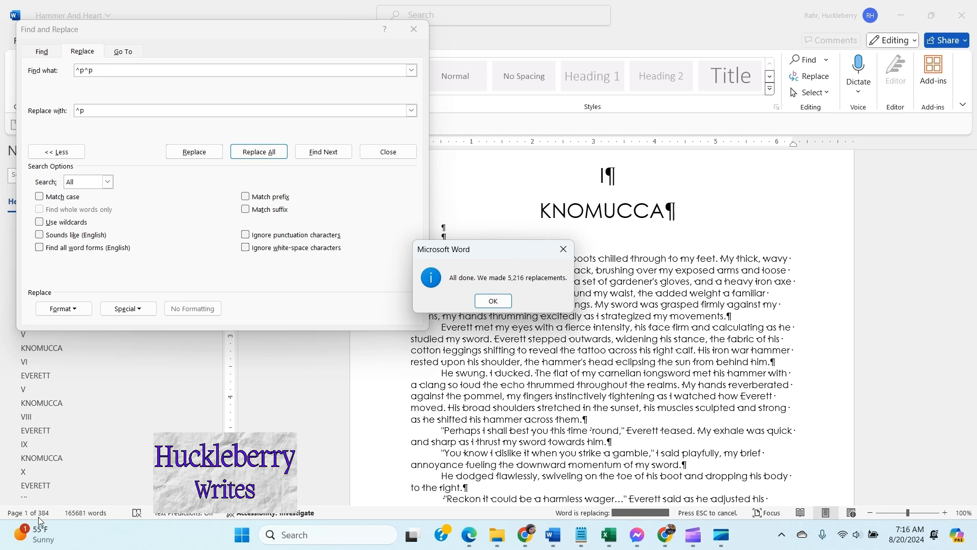
left_click(493, 301)
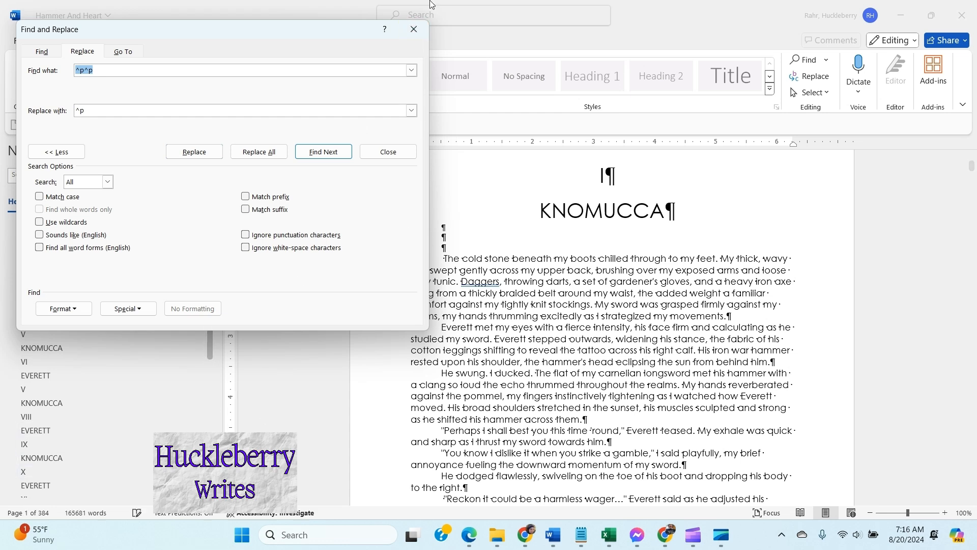
left_click(415, 30)
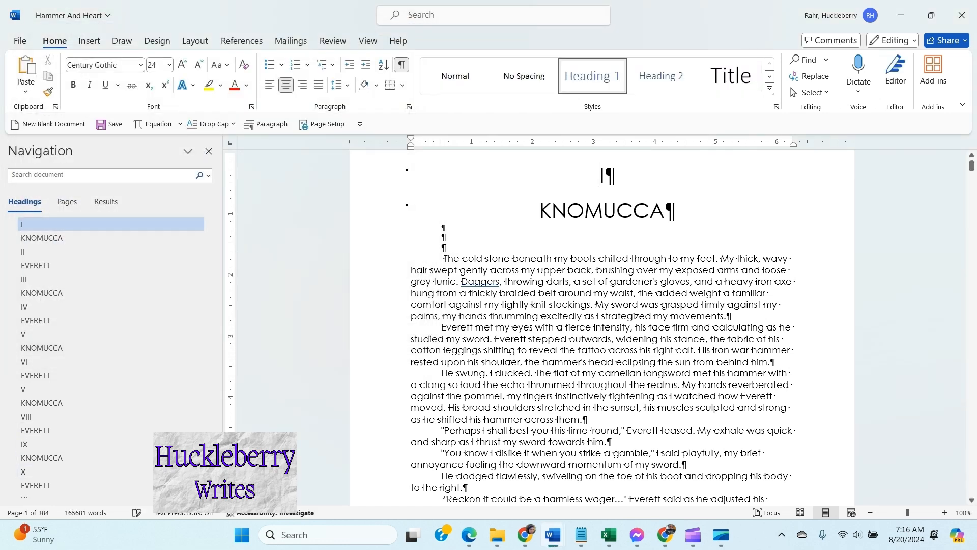
Look through the first chapter to check the spacing between paragraphs and the area below the chapter heading.
scroll(545, 342, "down", 4)
scroll(546, 351, "up", 5)
scroll(545, 359, "up", 1)
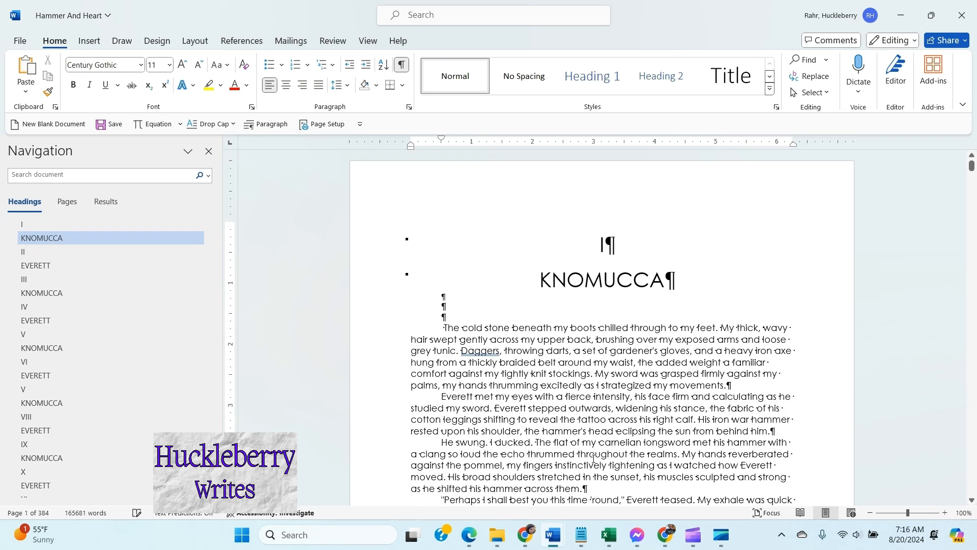
scroll(594, 455, "down", 2)
scroll(601, 438, "up", 1)
scroll(626, 387, "down", 6)
scroll(636, 369, "down", 10)
scroll(664, 382, "down", 10)
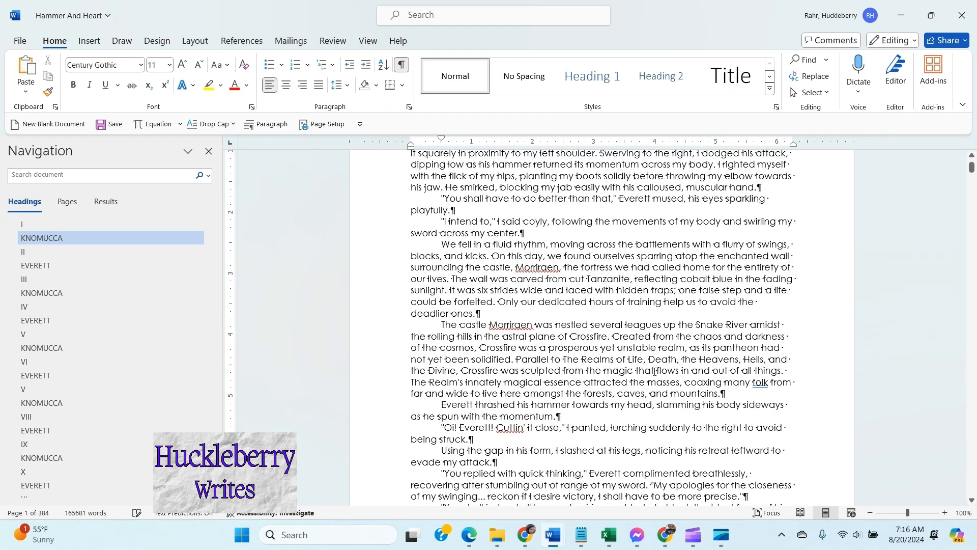
scroll(651, 360, "up", 15)
scroll(679, 383, "up", 1)
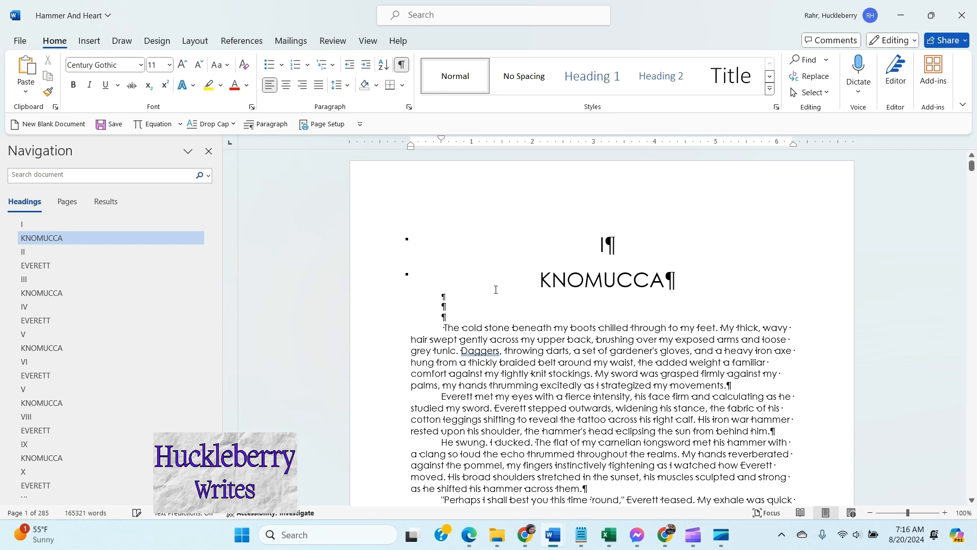
left_click_drag(437, 292, 464, 318)
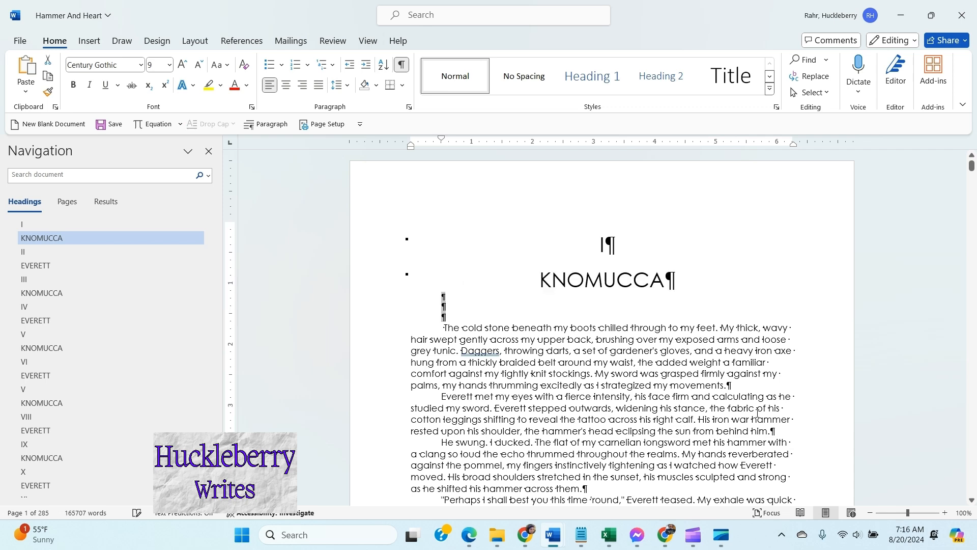
left_click(678, 413)
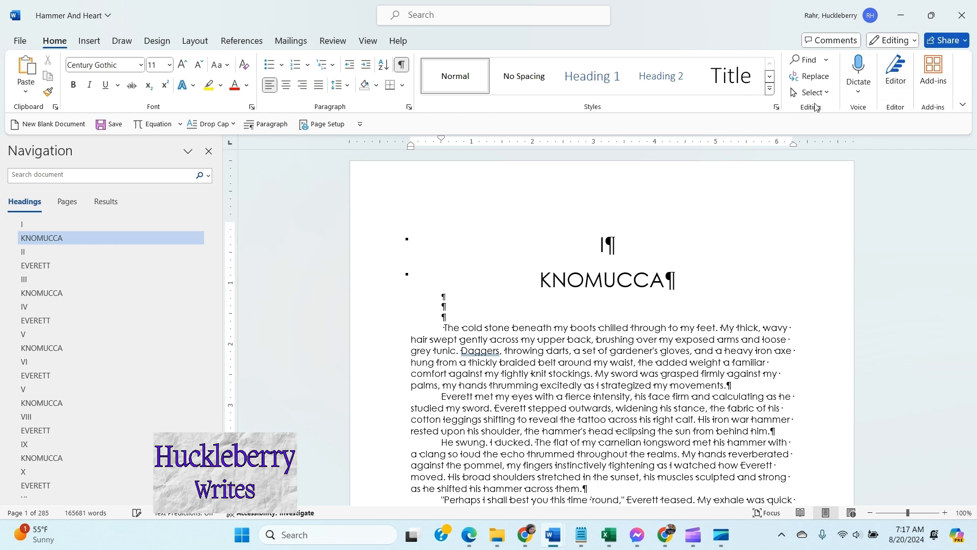
Apply a 0.3" first-line indent to the entire document.
key("ctrl+a")
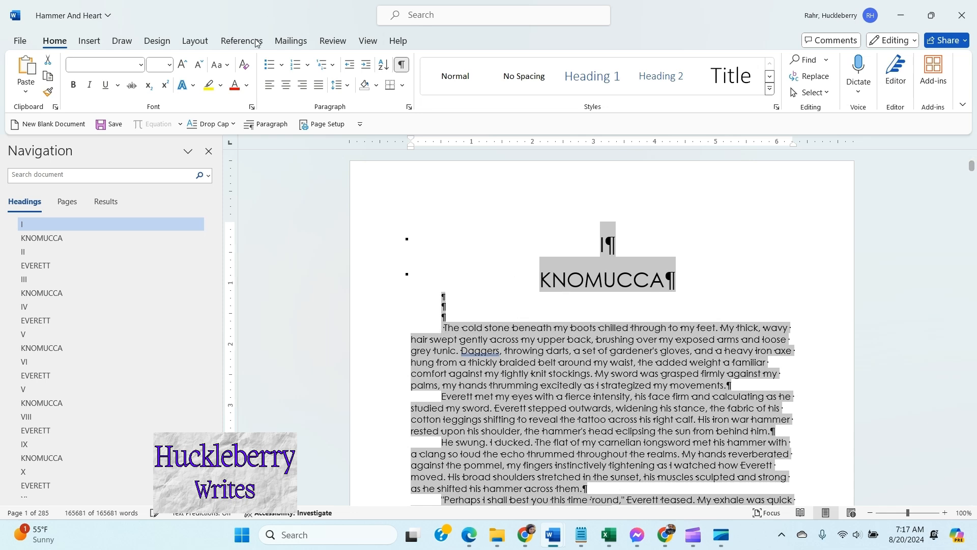
left_click(266, 124)
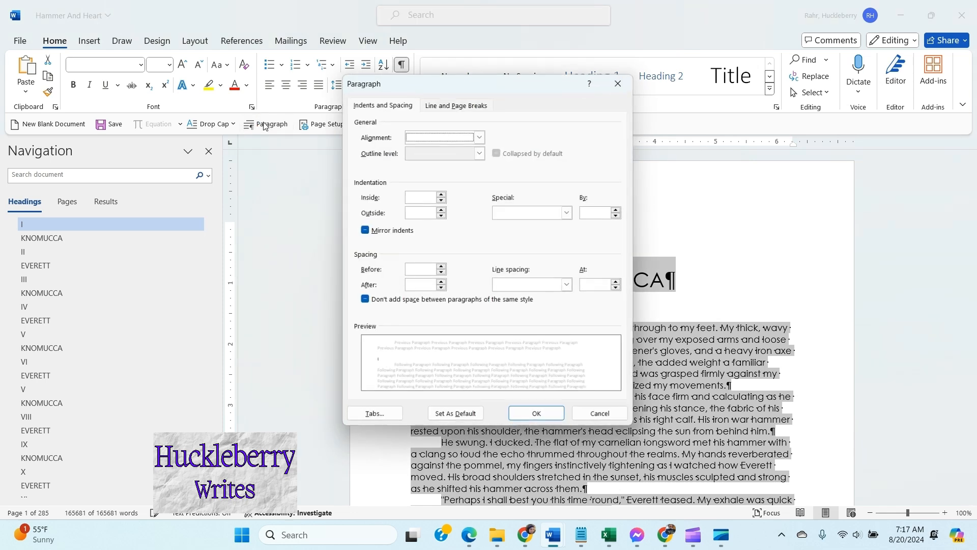
left_click(569, 212)
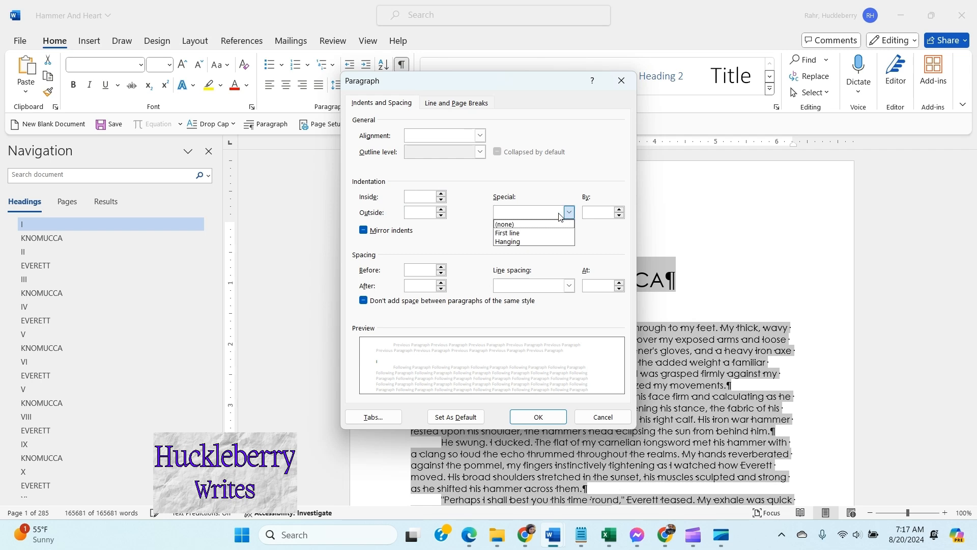
left_click(543, 232)
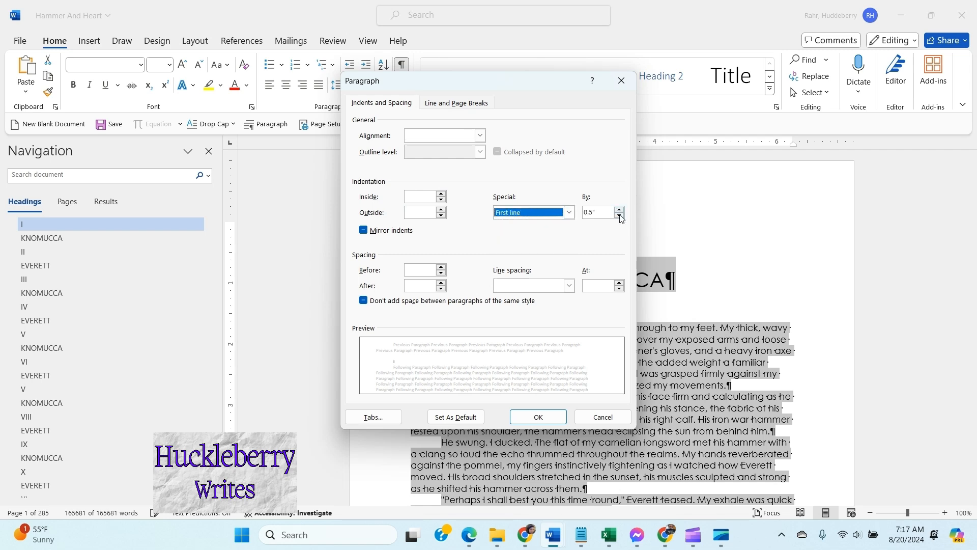
left_click(620, 215)
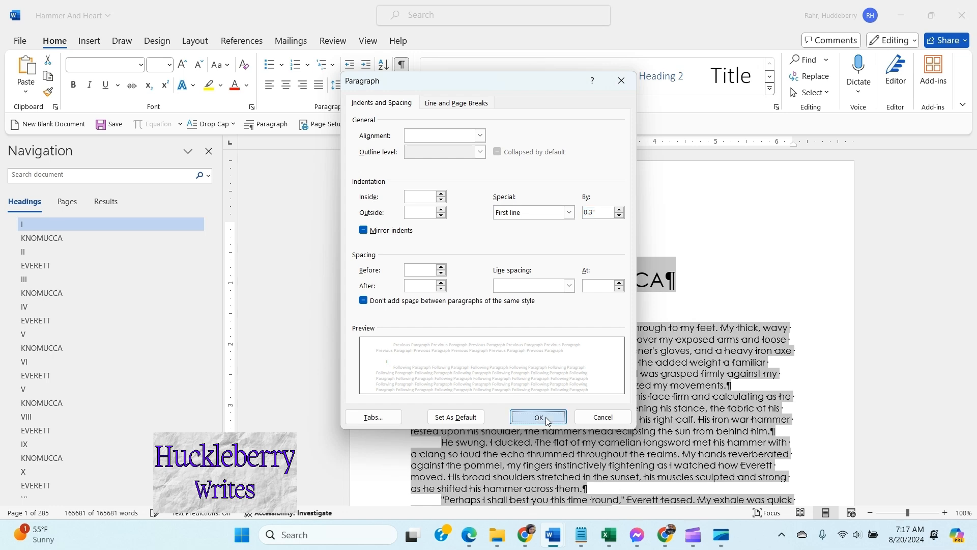
left_click(532, 417)
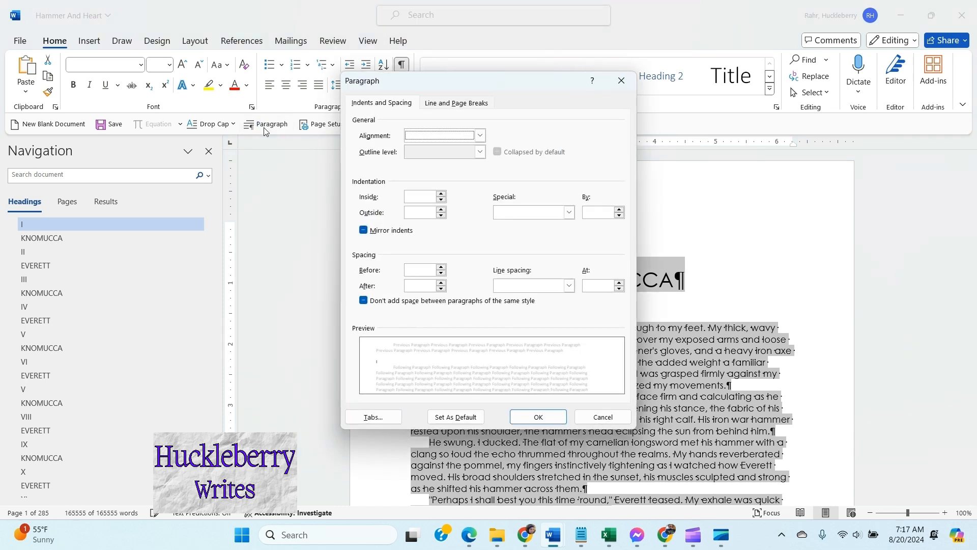
Set the line spacing of the entire document to exactly 17 pt.
left_click(540, 289)
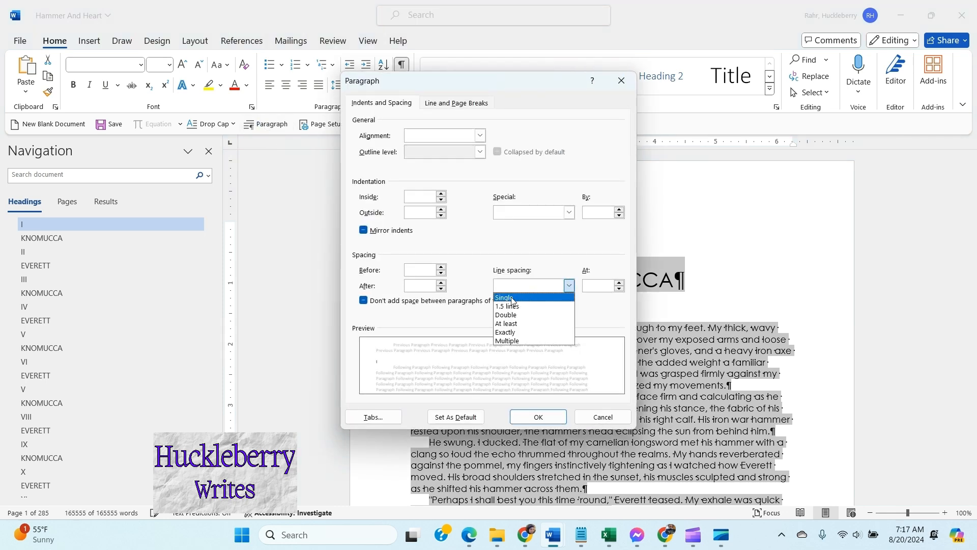
left_click(514, 333)
left_click(620, 283)
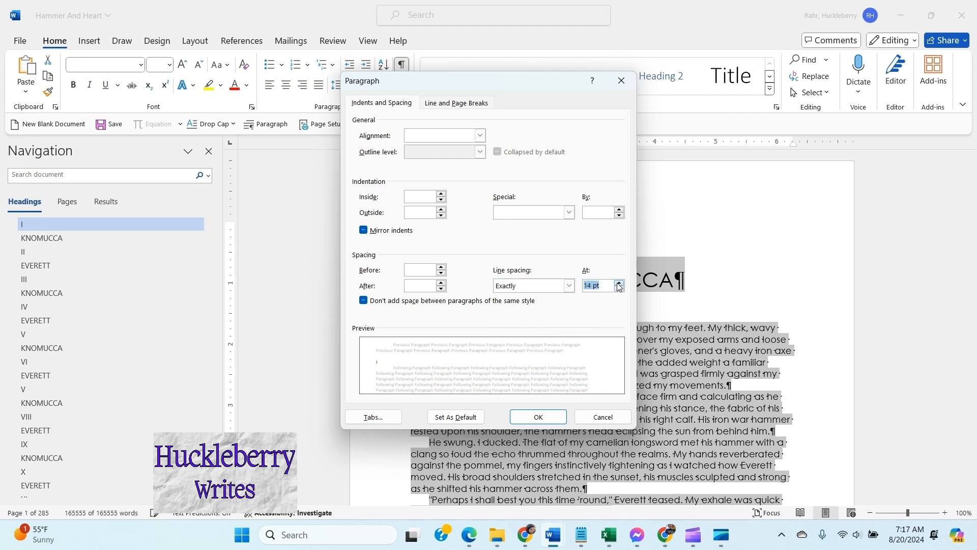
left_click(620, 283)
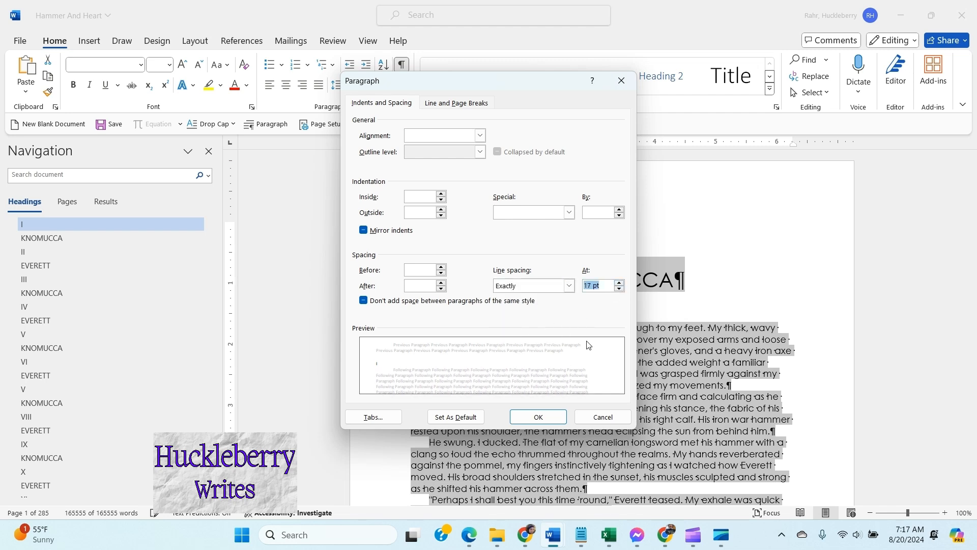
left_click(539, 417)
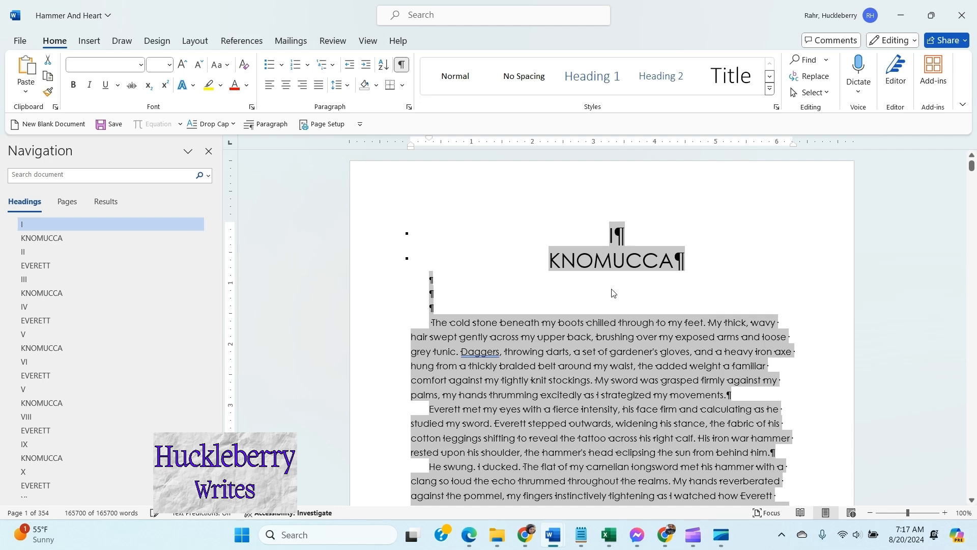
Set the entire document to Baskerville Old Face in one uniform font size, and justify the text.
left_click(141, 66)
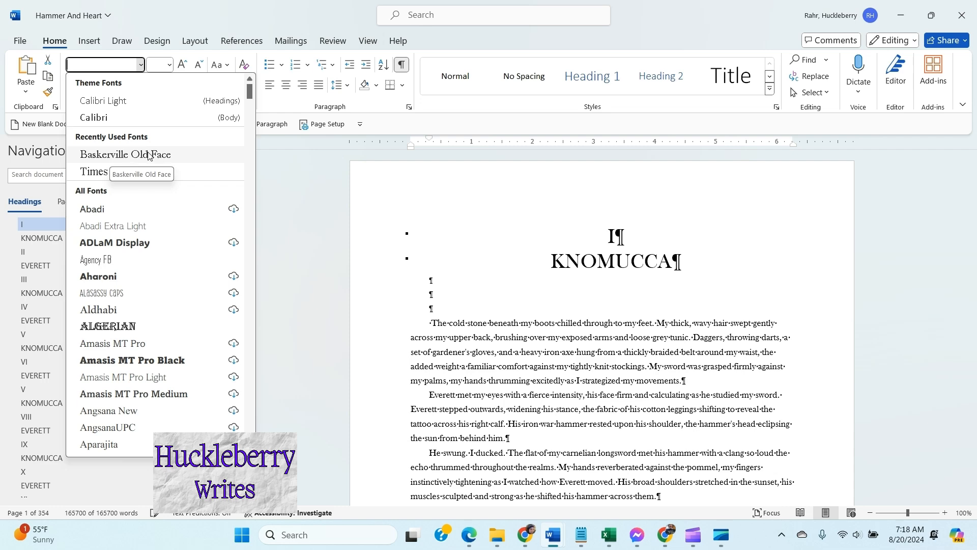
key("Escape")
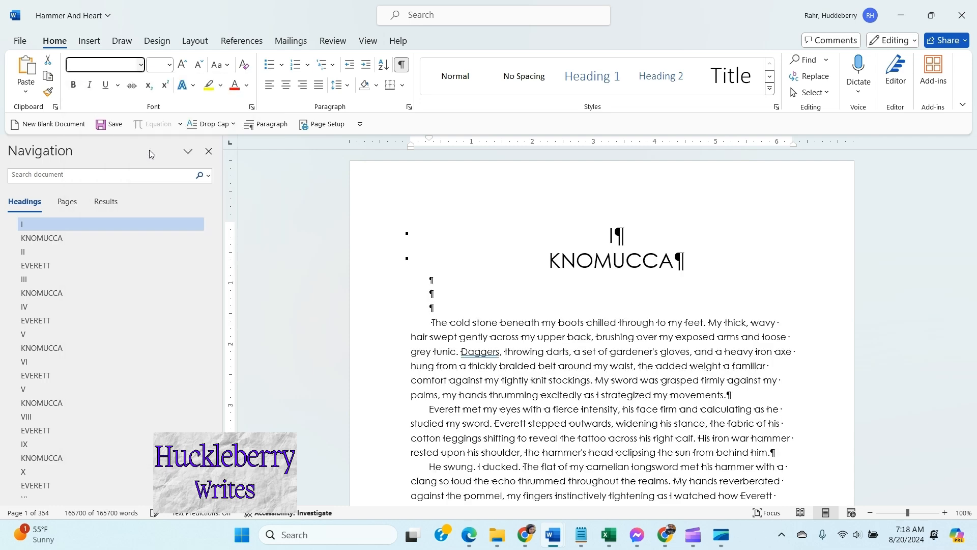
left_click(170, 65)
left_click(157, 151)
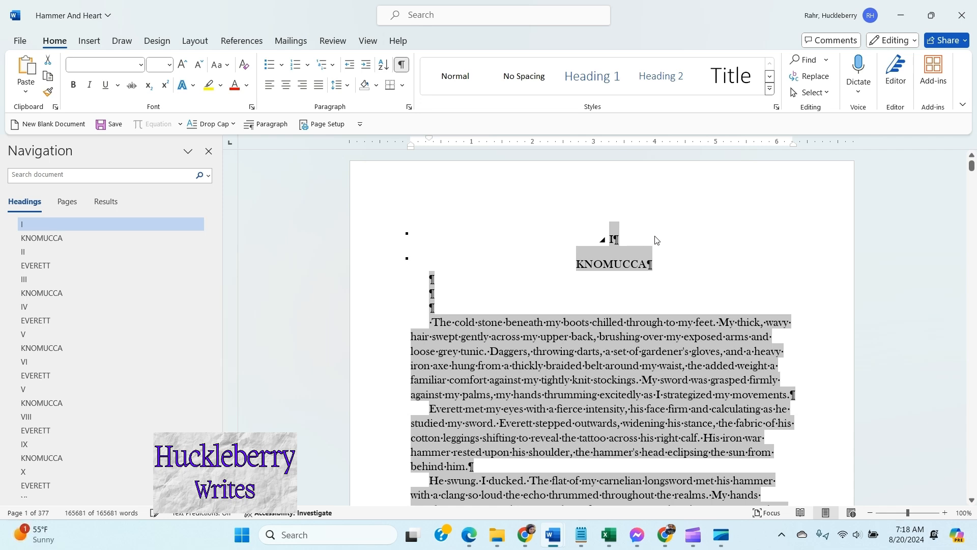
left_click(319, 85)
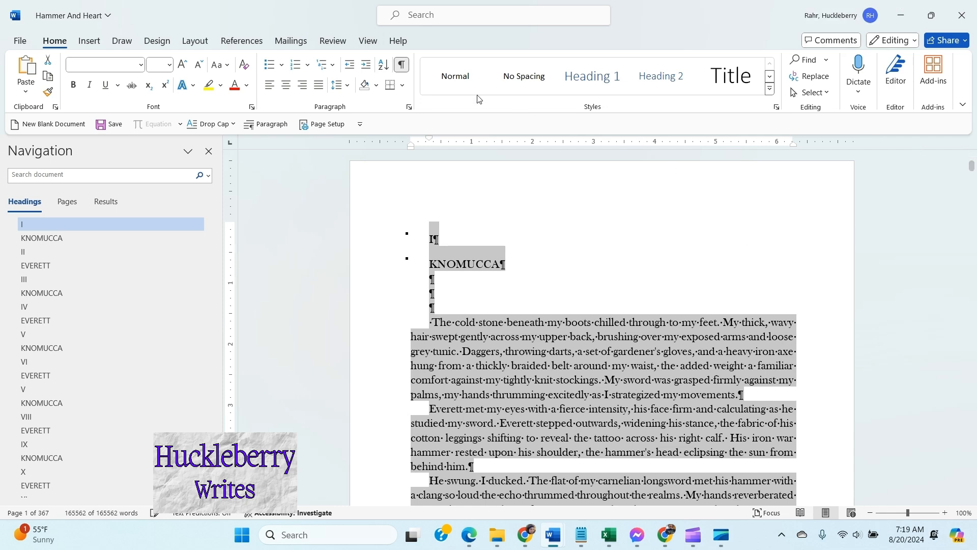
Set a custom paper size 6" wide and 9" high for the whole document.
left_click(307, 126)
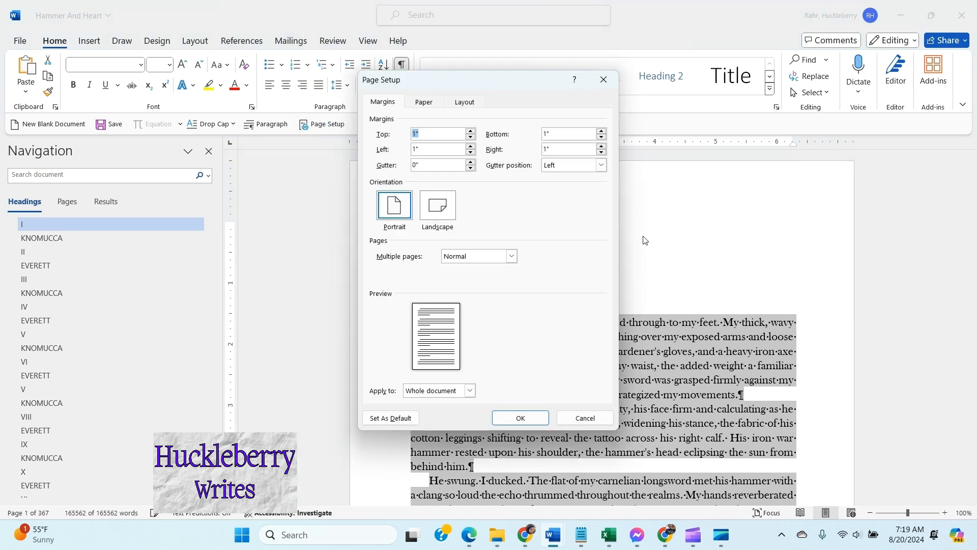
left_click(424, 104)
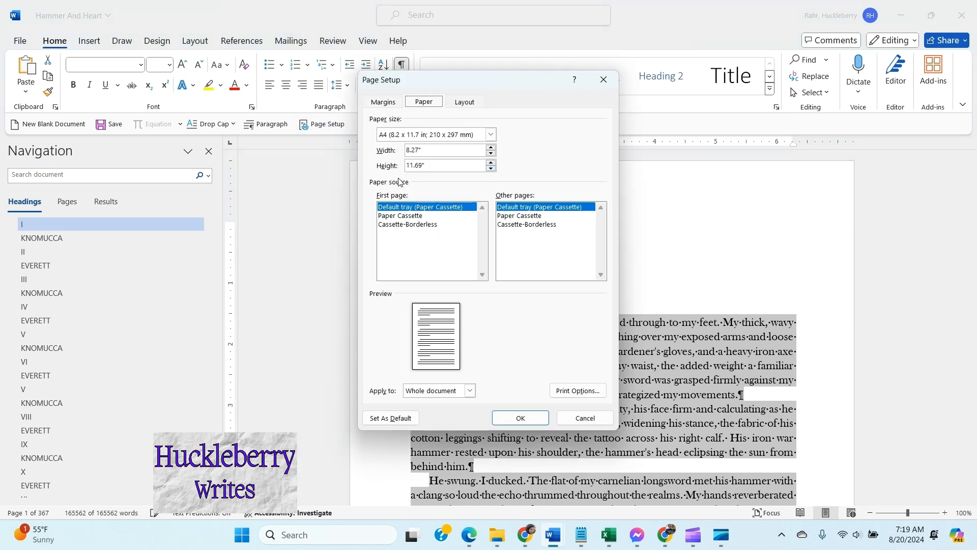
left_click_drag(439, 149, 402, 150)
type("6")
key("Tab")
type("9")
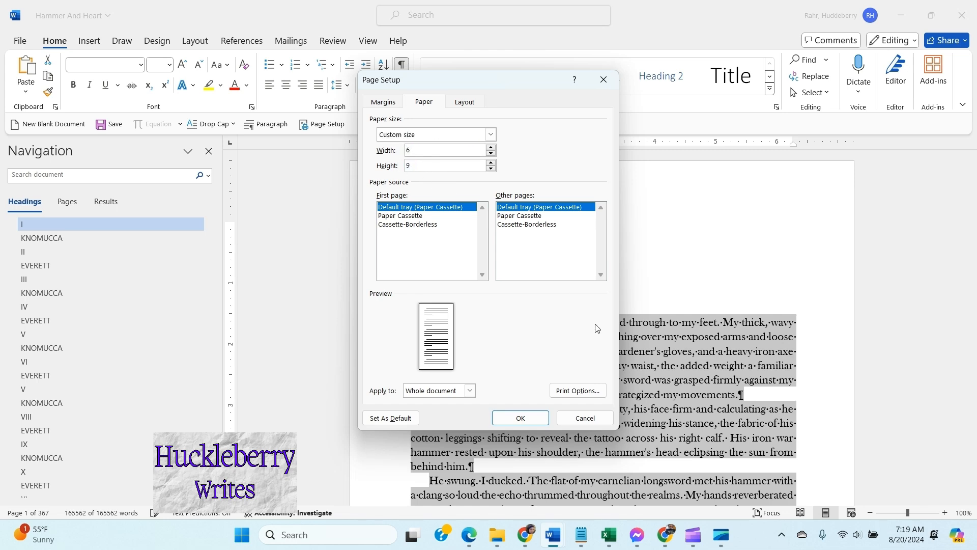
Set the multiple-pages option of the whole document to mirror margins.
left_click(383, 102)
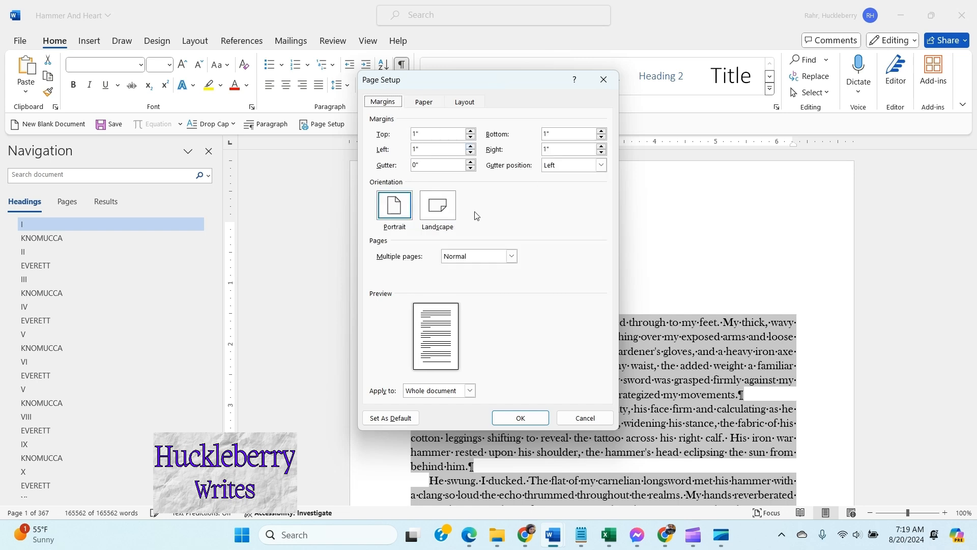
left_click(511, 256)
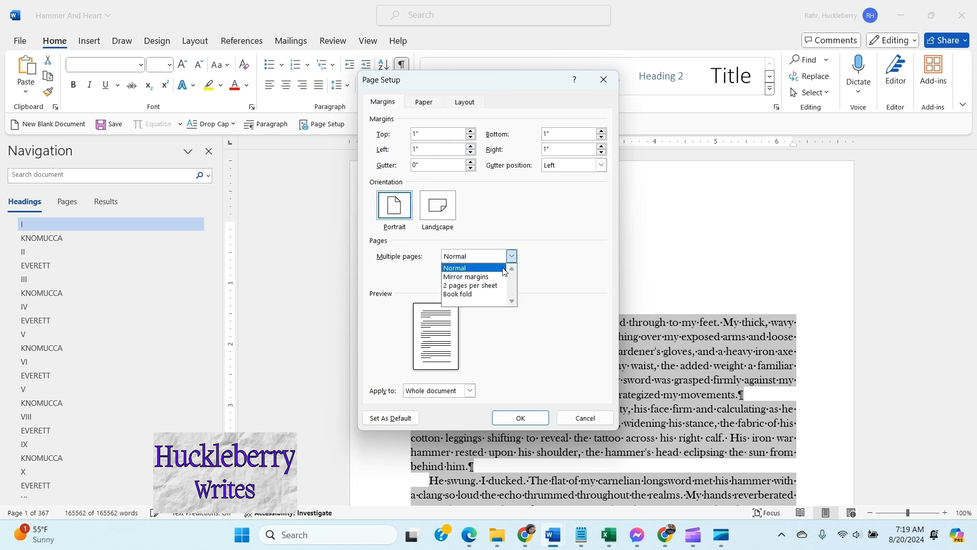
left_click(483, 278)
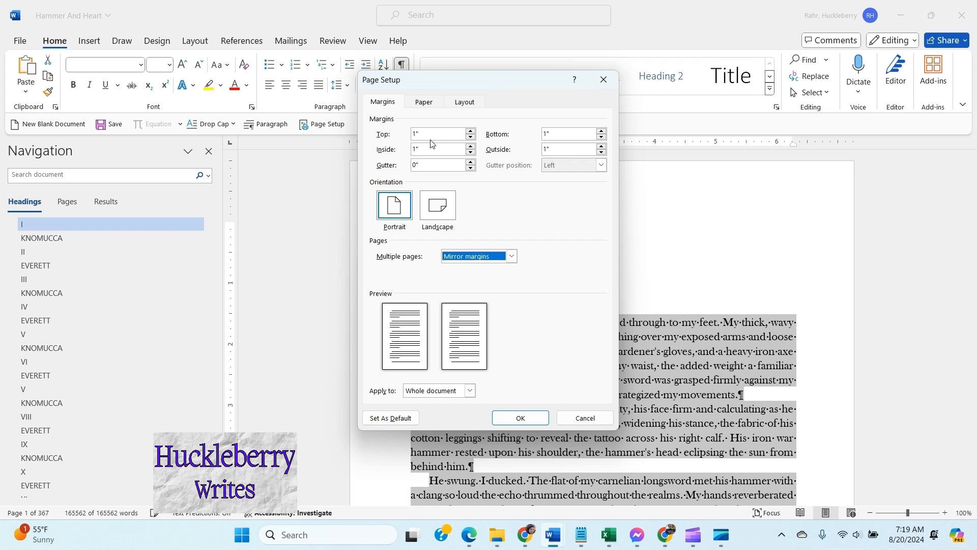
Set the inside margin to 0.7", reduce the outside margin, and apply the page setup to the whole document.
double_click(471, 152)
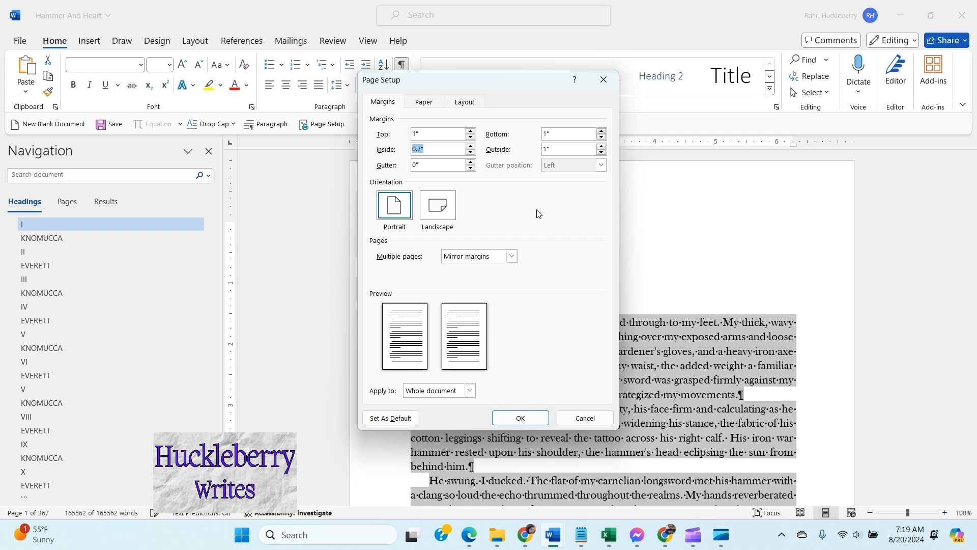
left_click(601, 153)
left_click(602, 154)
left_click(601, 153)
left_click(527, 417)
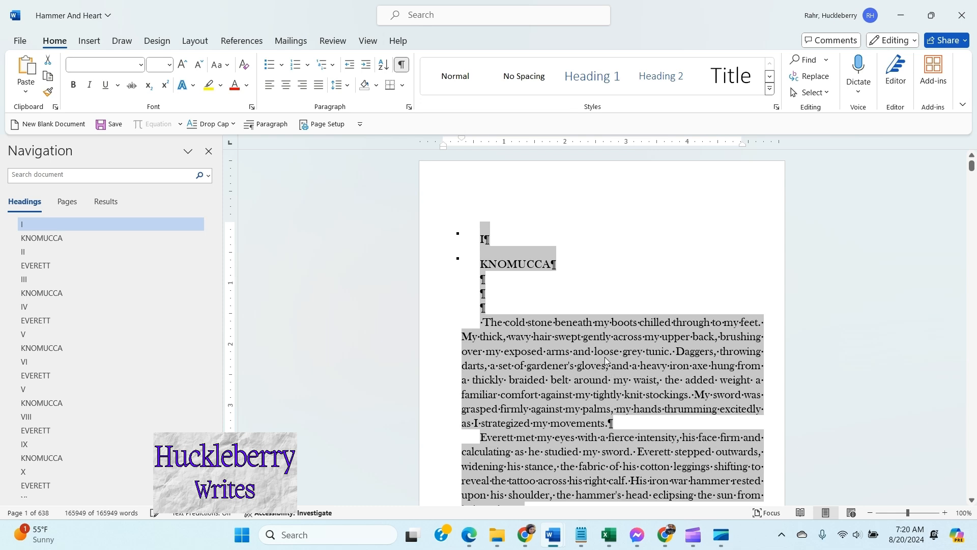
left_click(562, 261)
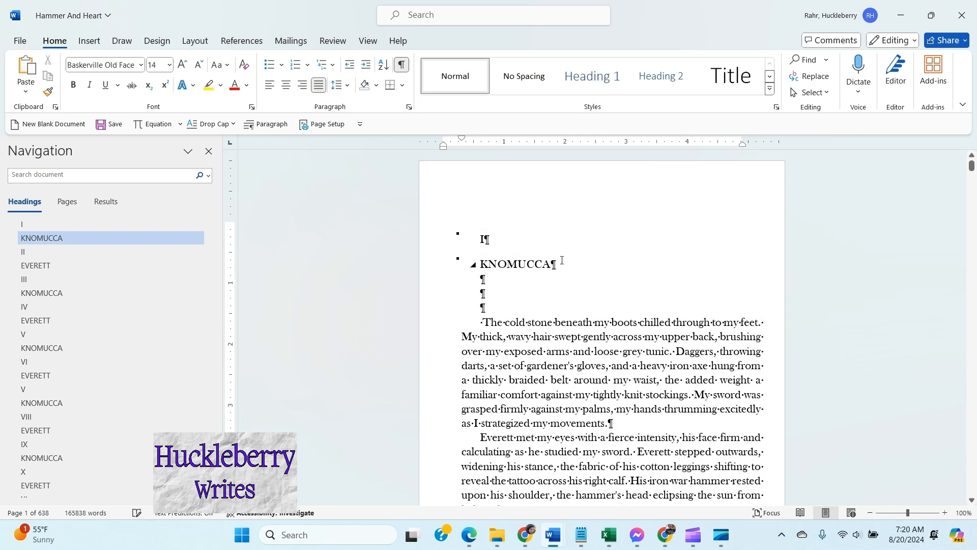